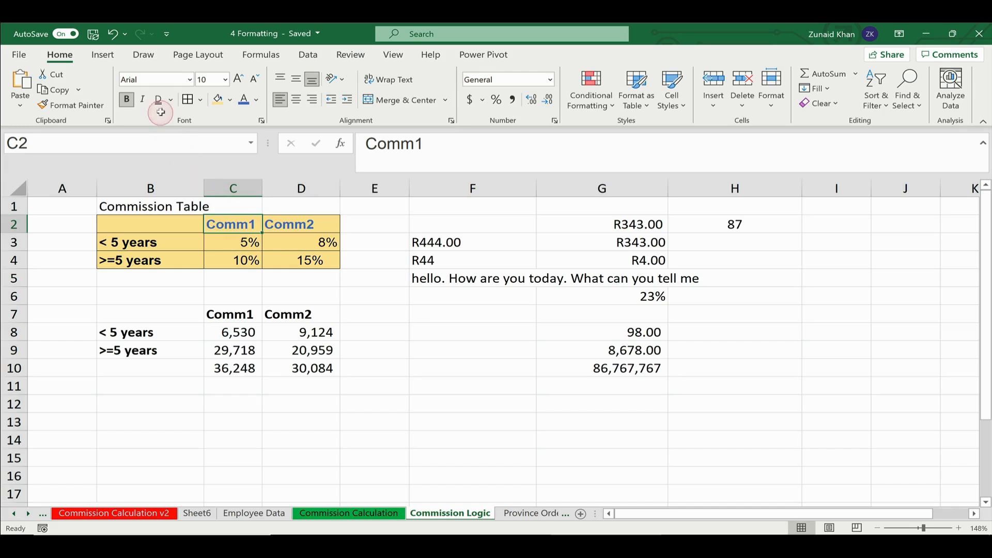
- Try copying the formatting of the Comm1 heading in C2 to C7 with Format Painter, and undo it
{"action": "left_click", "coordinate": [136, 83]}
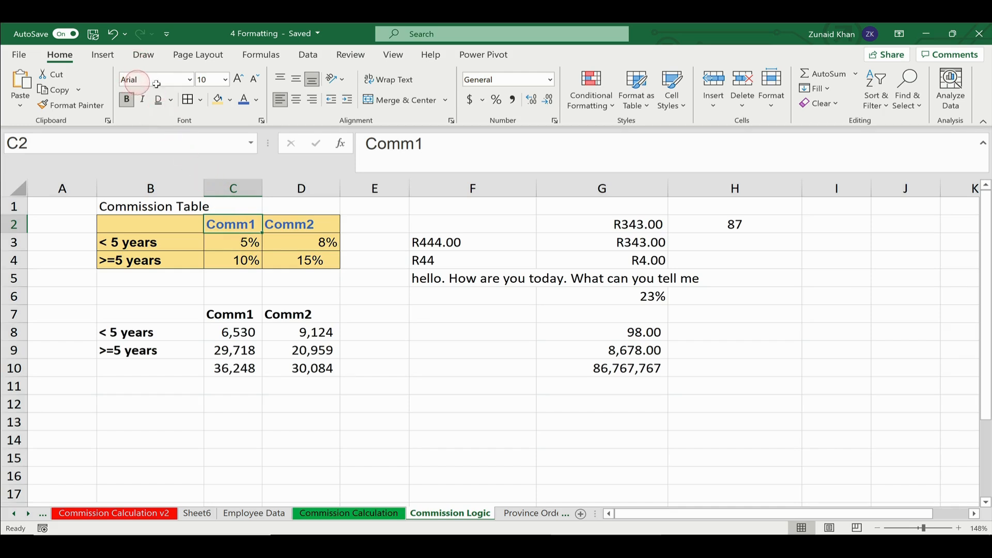
{"action": "left_click", "coordinate": [229, 309]}
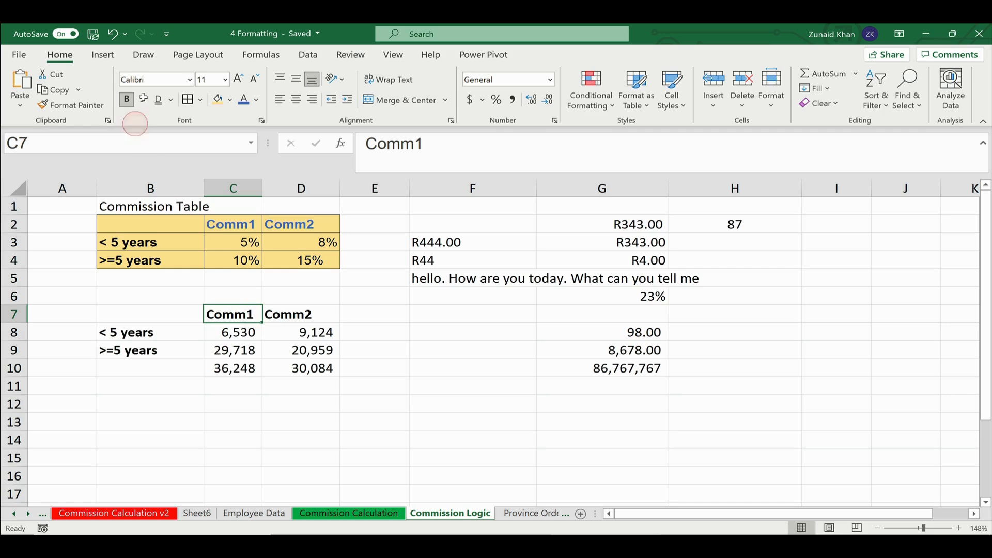
{"action": "left_click", "coordinate": [235, 224]}
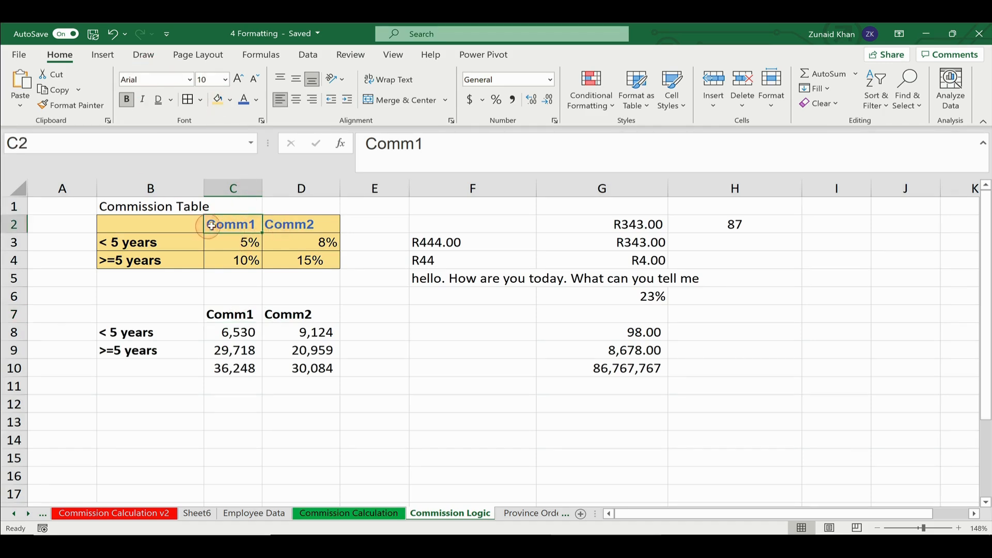
{"action": "left_click", "coordinate": [233, 314]}
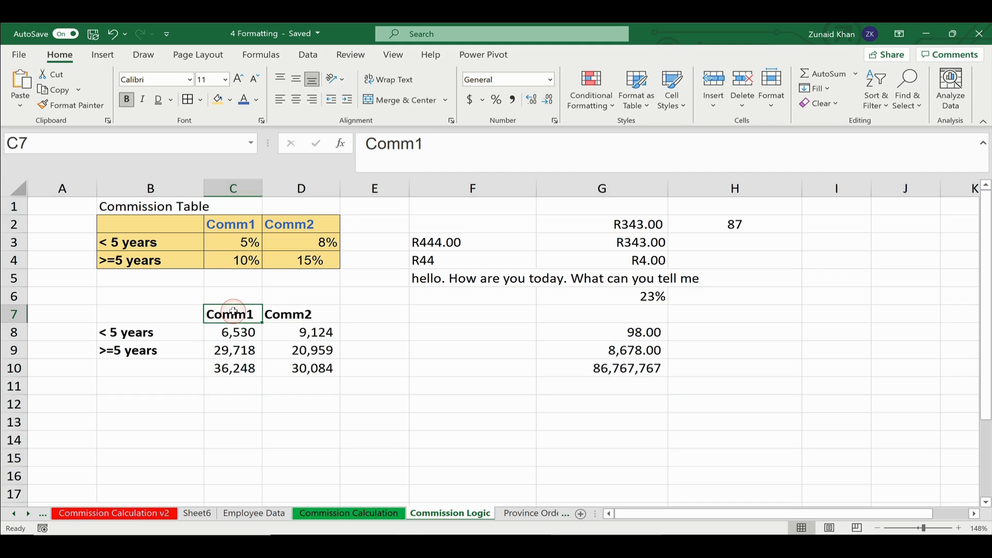
{"action": "left_click", "coordinate": [237, 222]}
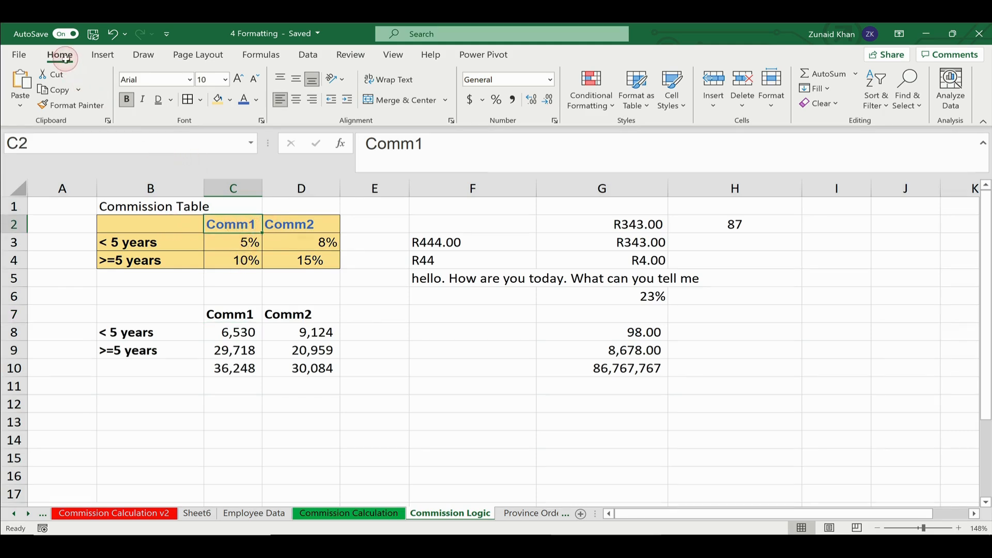
{"action": "left_click", "coordinate": [71, 107]}
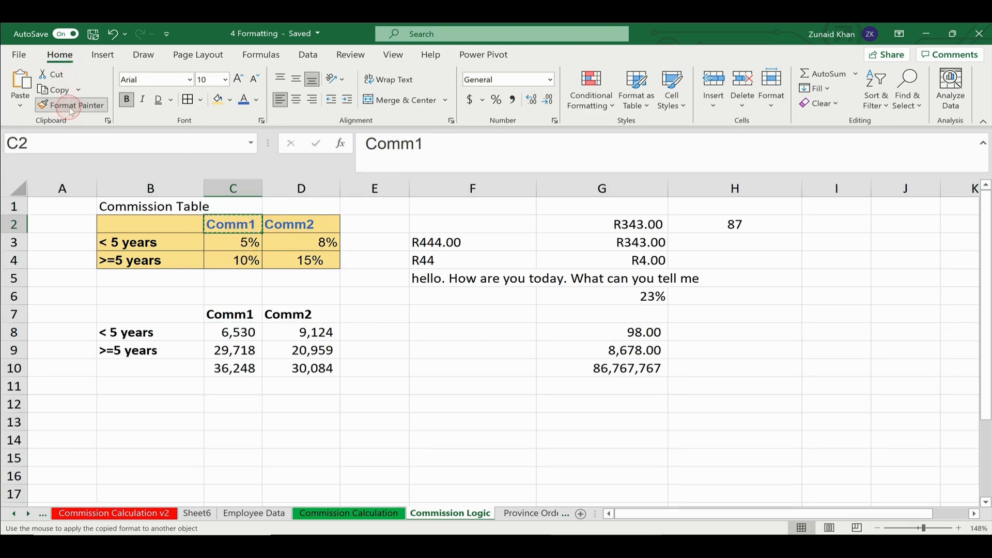
{"action": "left_click", "coordinate": [241, 320]}
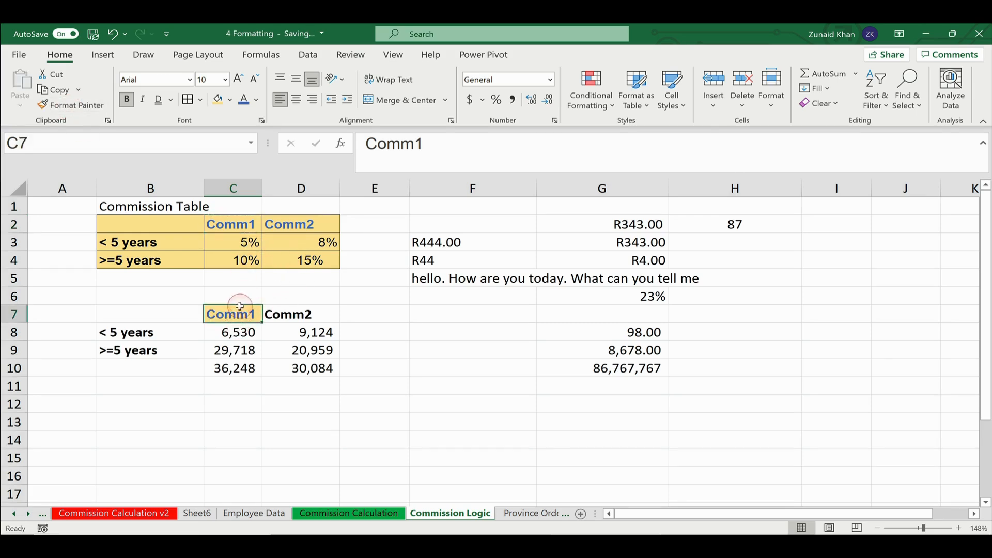
{"action": "left_click", "coordinate": [229, 220]}
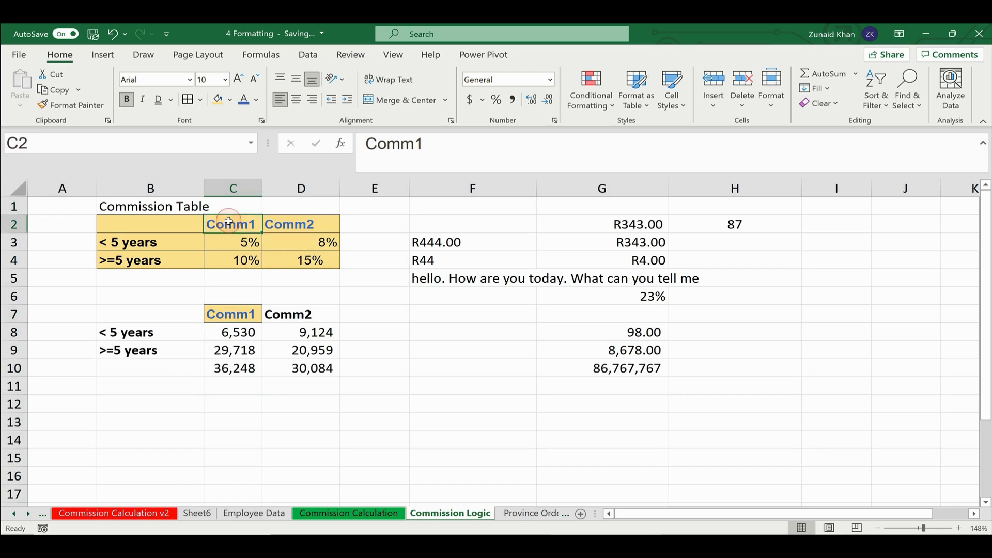
{"action": "left_click", "coordinate": [240, 316]}
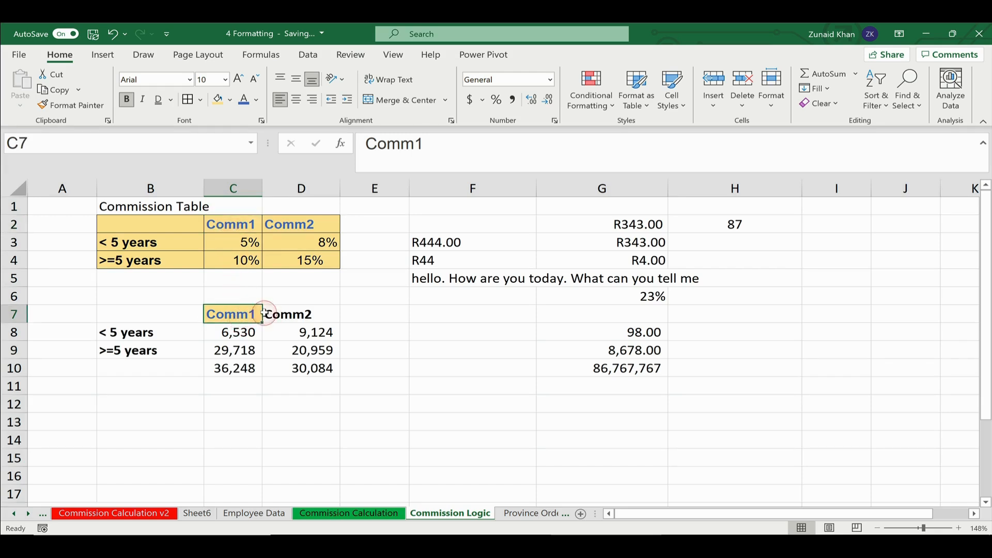
{"action": "key", "text": "ctrl+z"}
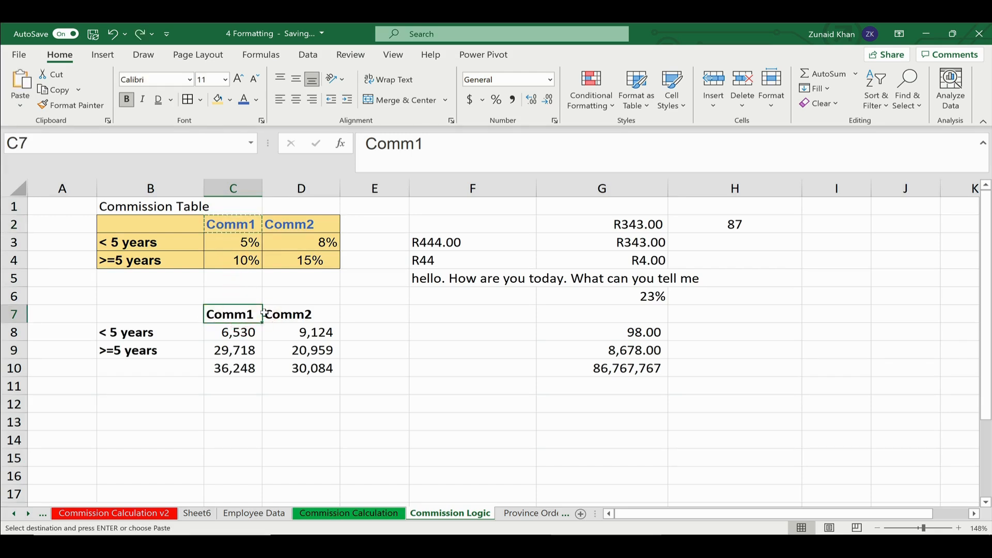
- Copy the formatting of the Comm1 heading in C2 to both headings in C7:D7 with Format Painter
{"action": "left_click", "coordinate": [250, 226]}
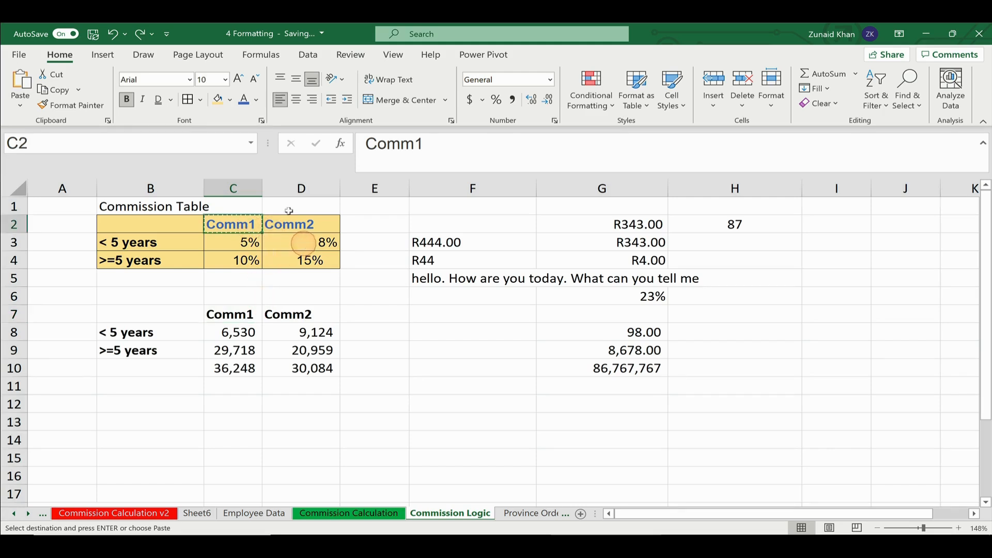
{"action": "left_click", "coordinate": [93, 110]}
{"action": "left_click", "coordinate": [239, 228]}
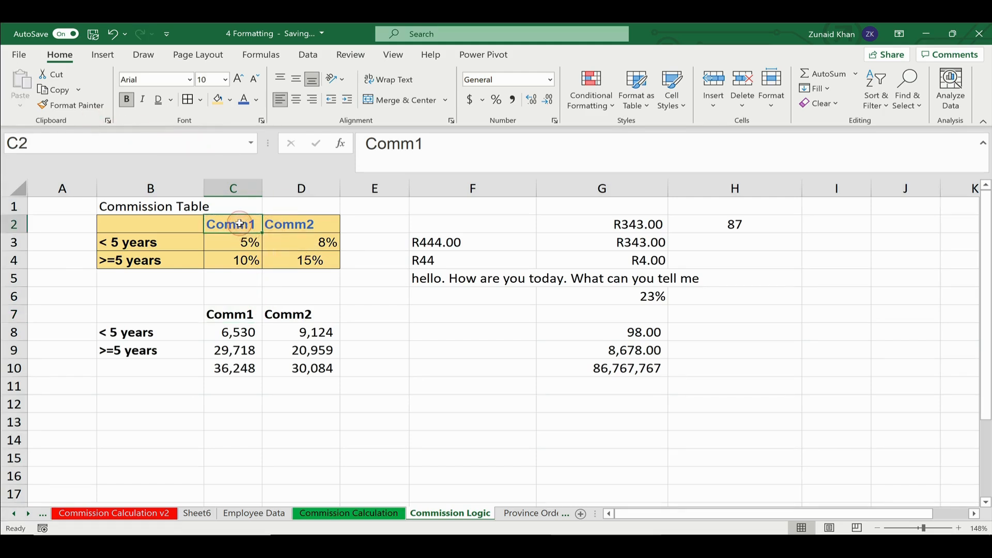
{"action": "left_click", "coordinate": [72, 105]}
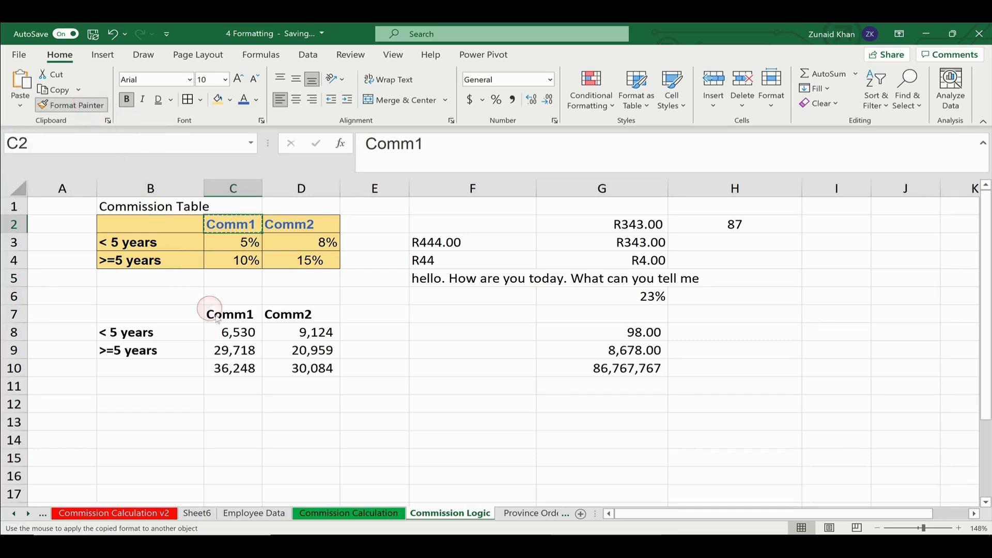
{"action": "mouse_move", "coordinate": [222, 315]}
{"action": "left_mouse_down"}
{"action": "mouse_move", "coordinate": [347, 313]}
{"action": "mouse_move", "coordinate": [306, 311]}
{"action": "mouse_move", "coordinate": [328, 313]}
{"action": "left_mouse_up"}
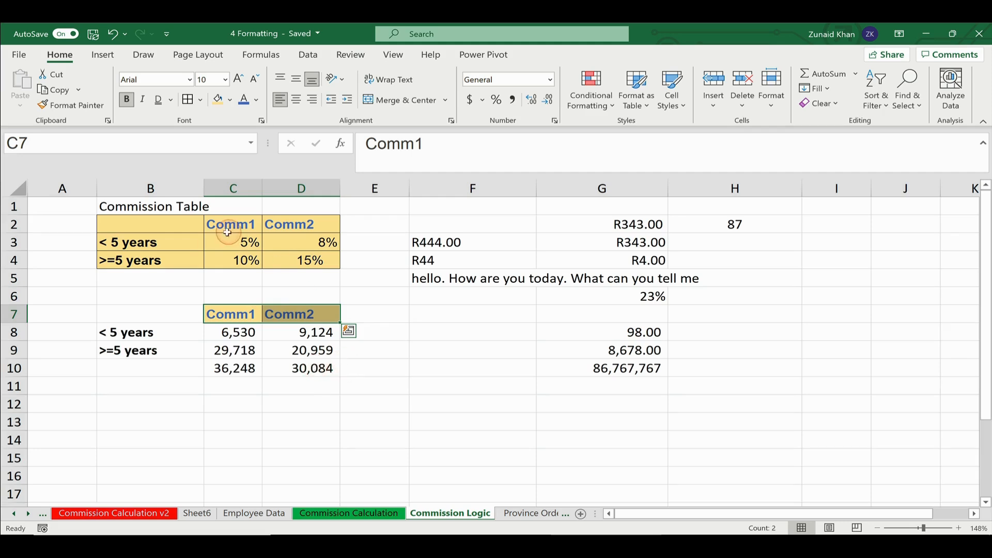
- Compare the cell and number formats of the commission table in B2:D4 with the table in B7:D9
{"action": "left_click", "coordinate": [241, 224]}
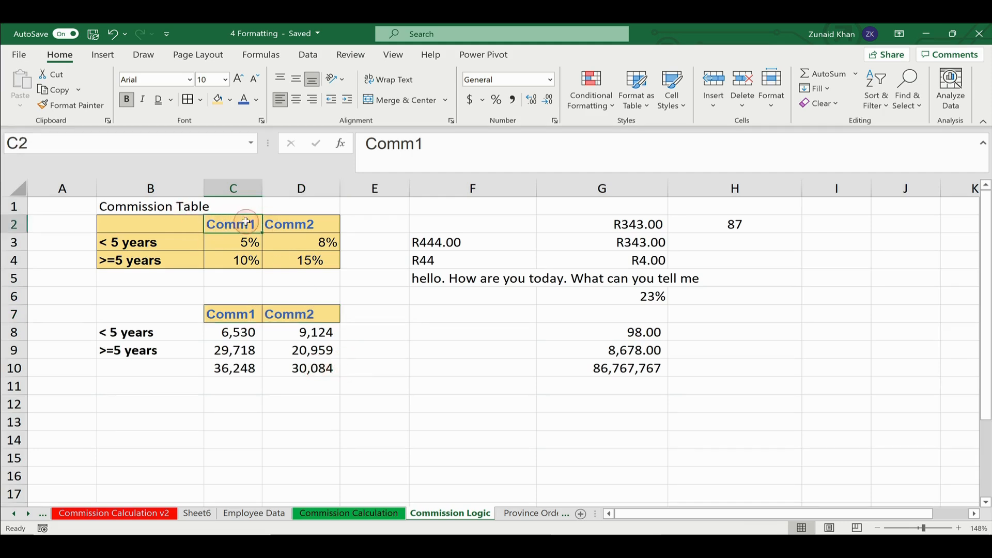
{"action": "left_click", "coordinate": [303, 225]}
{"action": "left_click", "coordinate": [232, 224]}
{"action": "left_click_drag", "start_coordinate": [166, 221], "coordinate": [317, 258]}
{"action": "left_click_drag", "start_coordinate": [151, 313], "coordinate": [330, 355]}
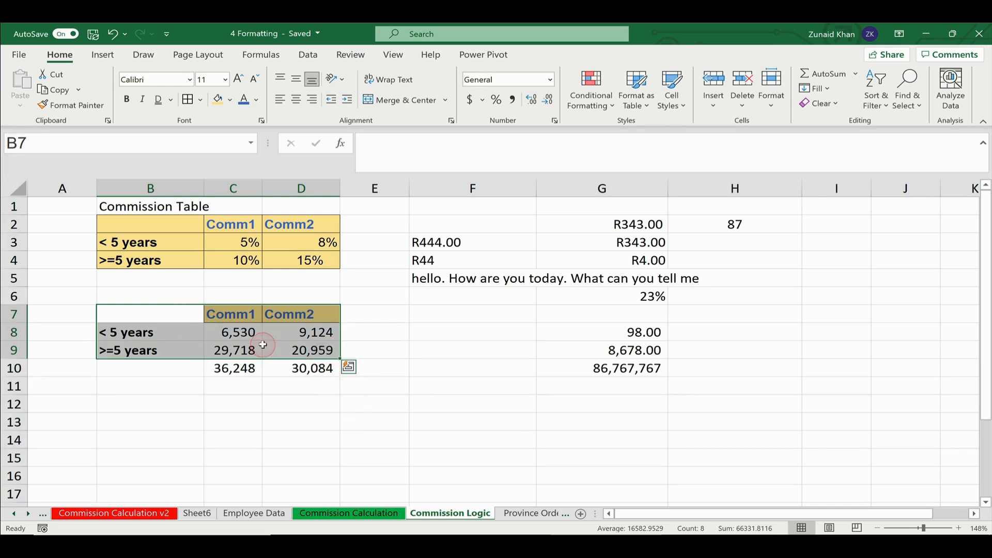
{"action": "left_click", "coordinate": [226, 246]}
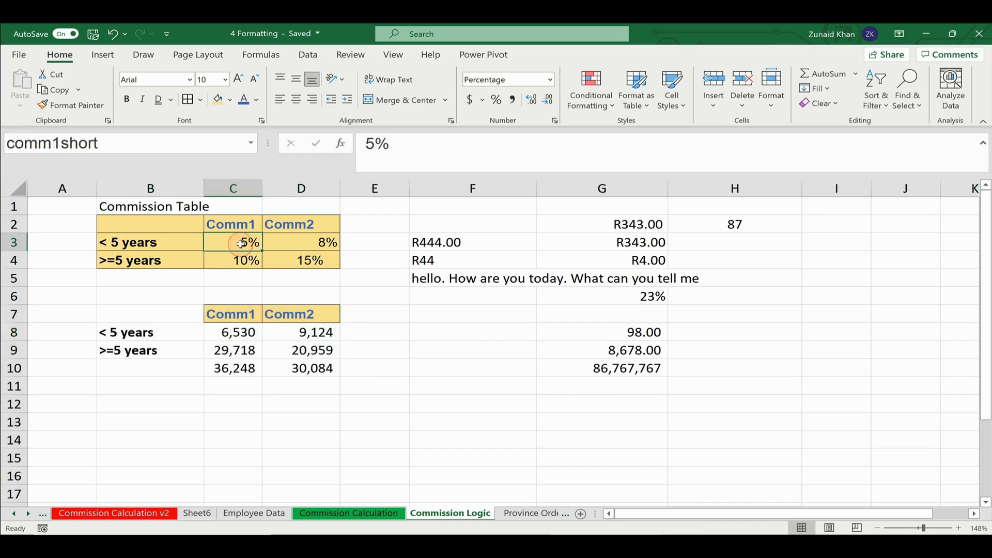
{"action": "left_click_drag", "start_coordinate": [226, 246], "coordinate": [283, 258]}
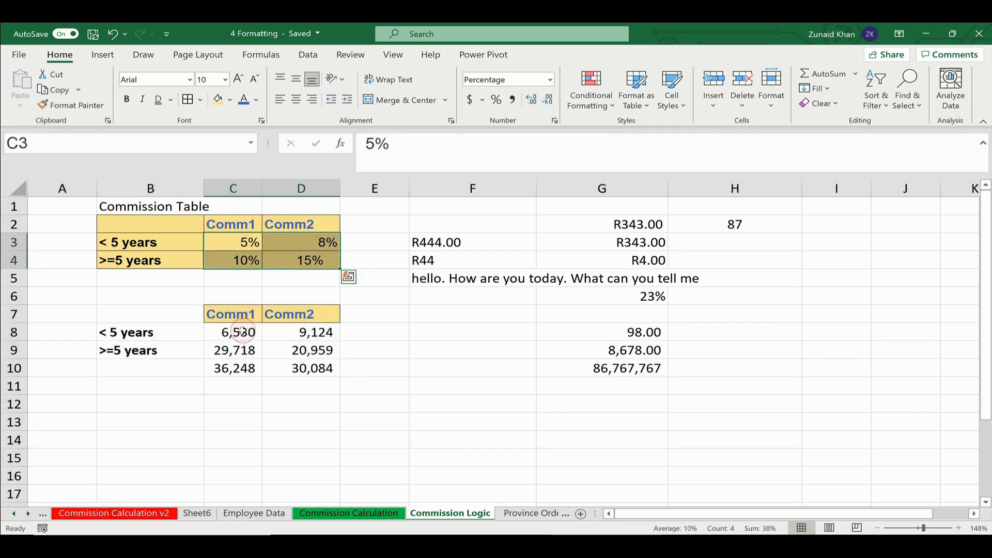
{"action": "left_click_drag", "start_coordinate": [240, 332], "coordinate": [278, 351]}
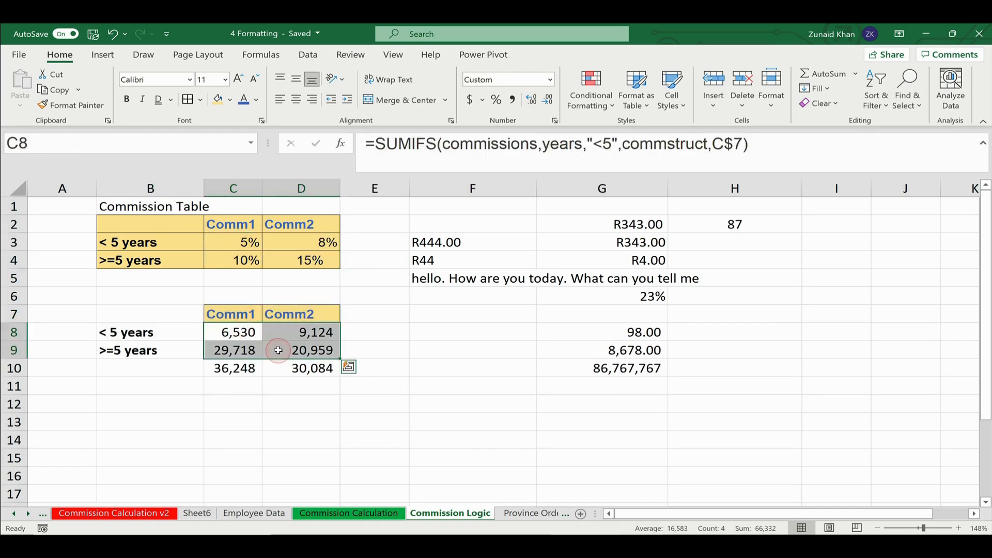
{"action": "left_click", "coordinate": [175, 218]}
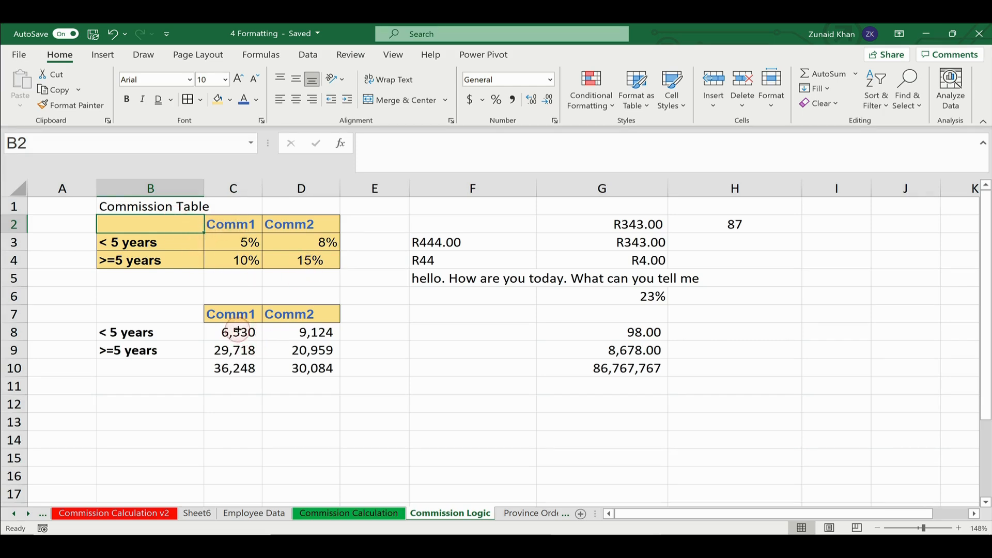
{"action": "left_click_drag", "start_coordinate": [245, 334], "coordinate": [320, 354]}
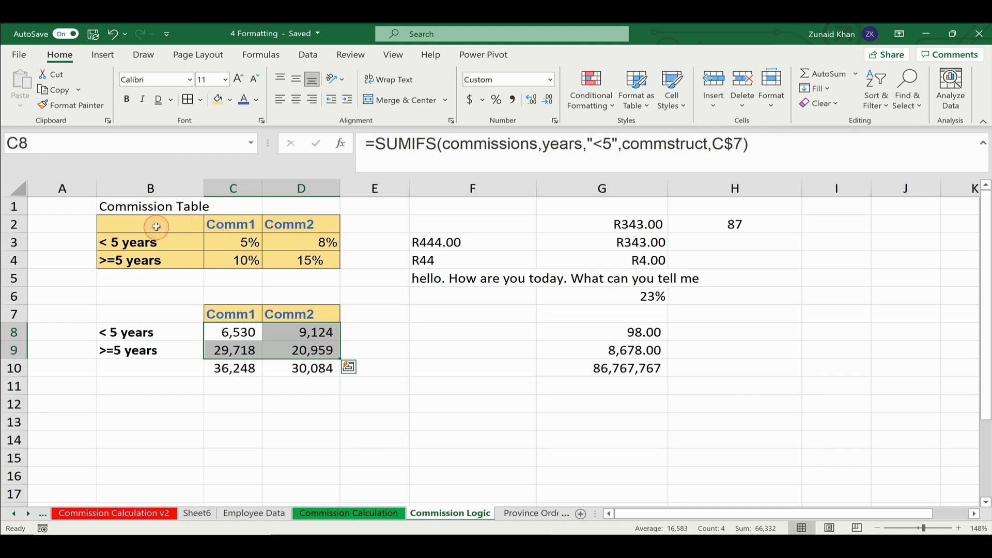
- Copy the formatting of the whole commission table in B2:D4 to B7:D9 with Format Painter
{"action": "left_click_drag", "start_coordinate": [154, 223], "coordinate": [299, 261]}
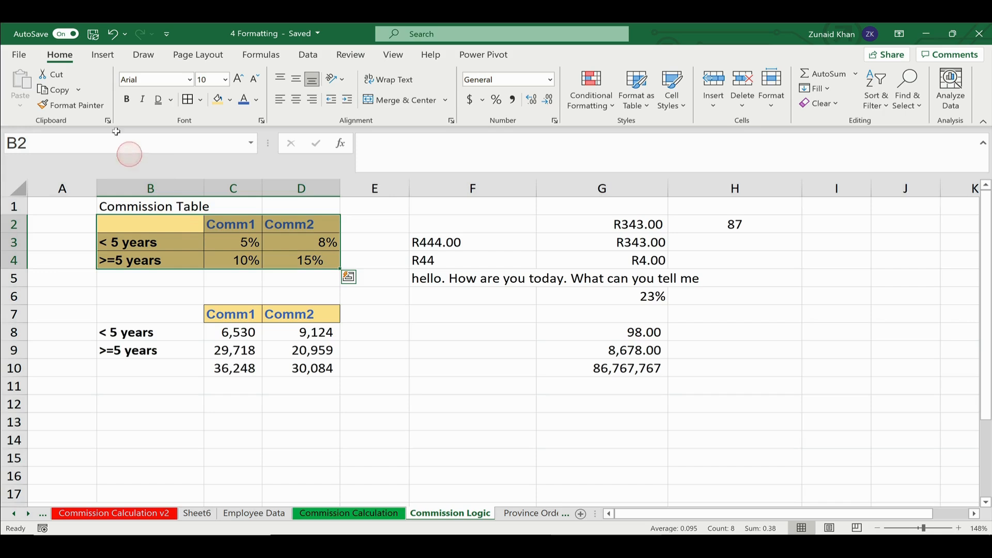
{"action": "left_click", "coordinate": [89, 107]}
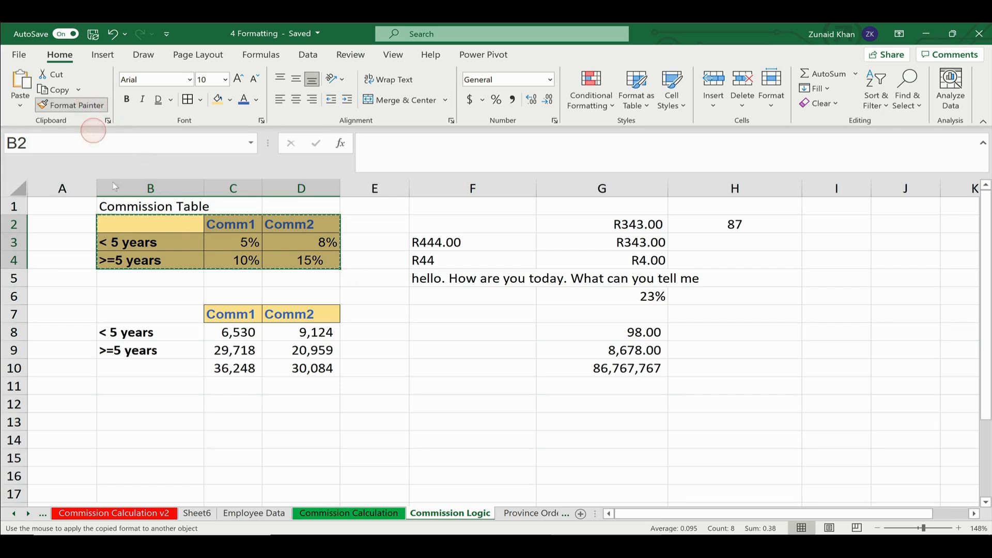
{"action": "left_click", "coordinate": [152, 317]}
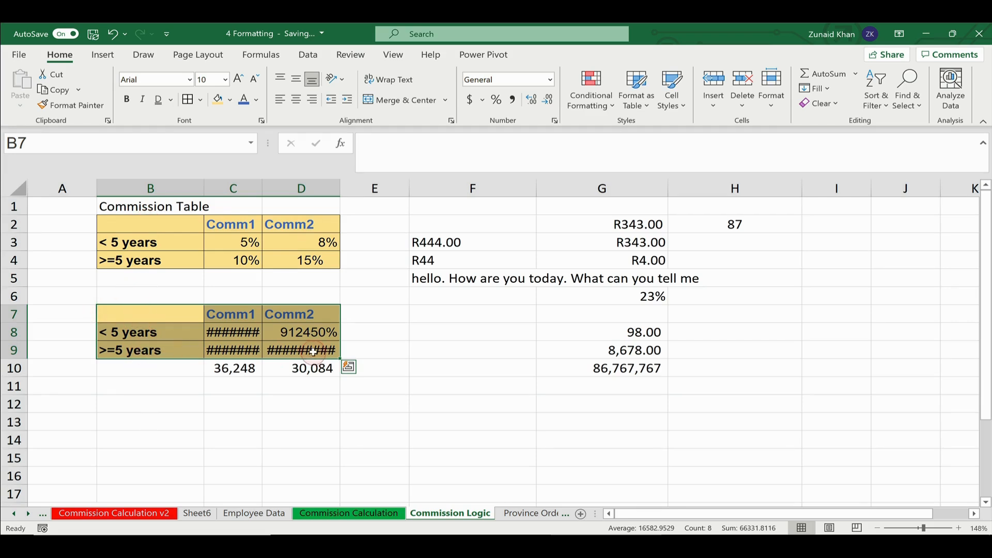
- Autofit the widths of columns C and D to their contents
{"action": "left_click", "coordinate": [248, 329]}
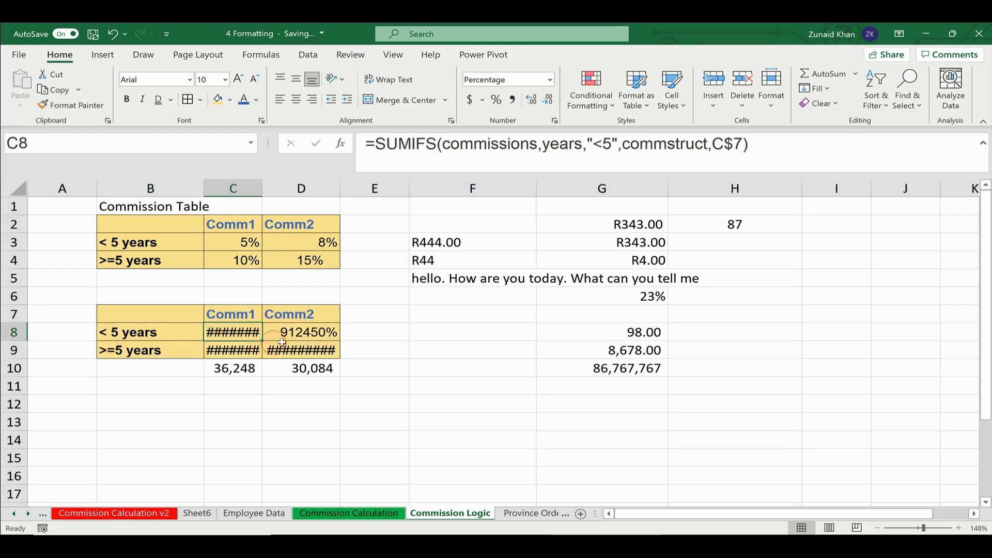
{"action": "double_click", "coordinate": [262, 186]}
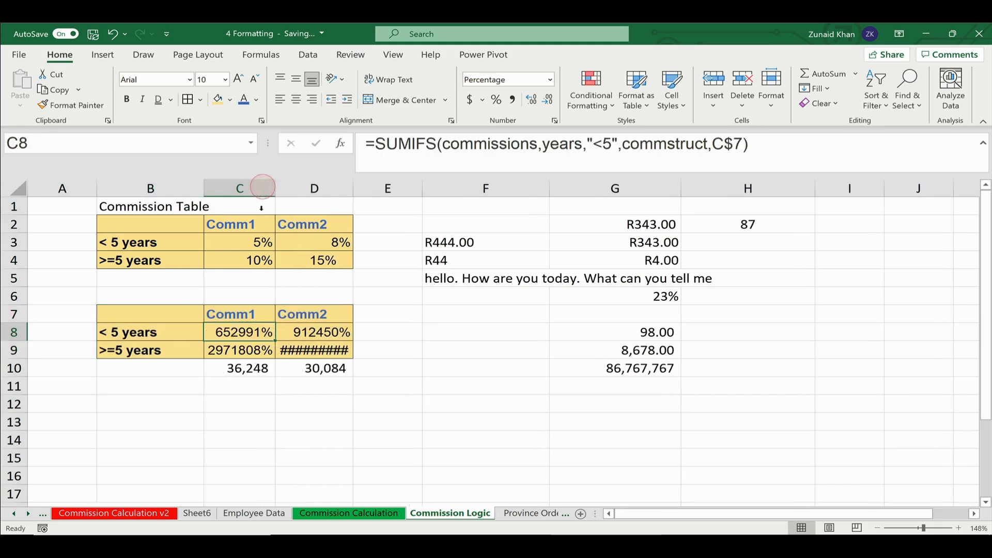
{"action": "double_click", "coordinate": [354, 188]}
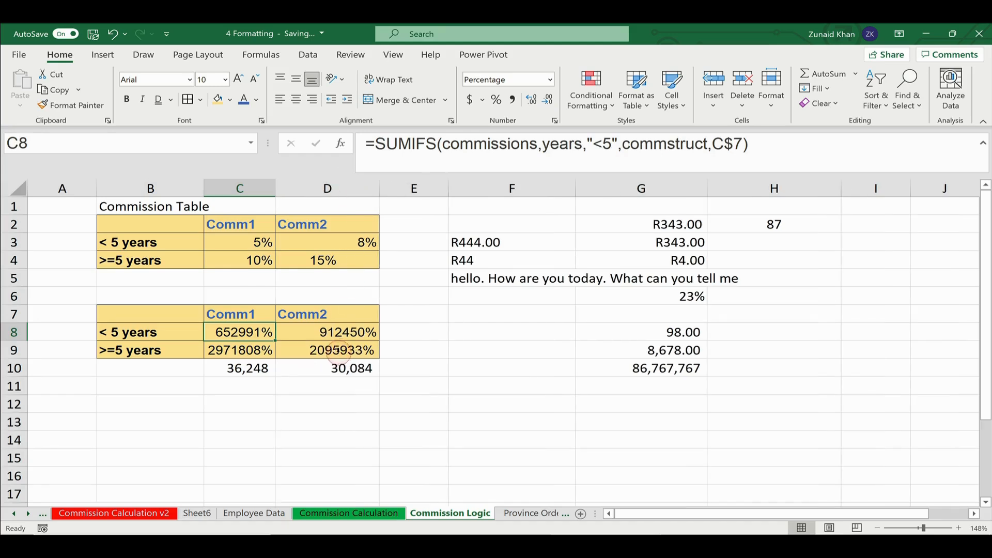
- Format the commission amounts in C8:D9 with the comma style and no decimal places
{"action": "left_click", "coordinate": [338, 350]}
{"action": "left_click", "coordinate": [339, 333]}
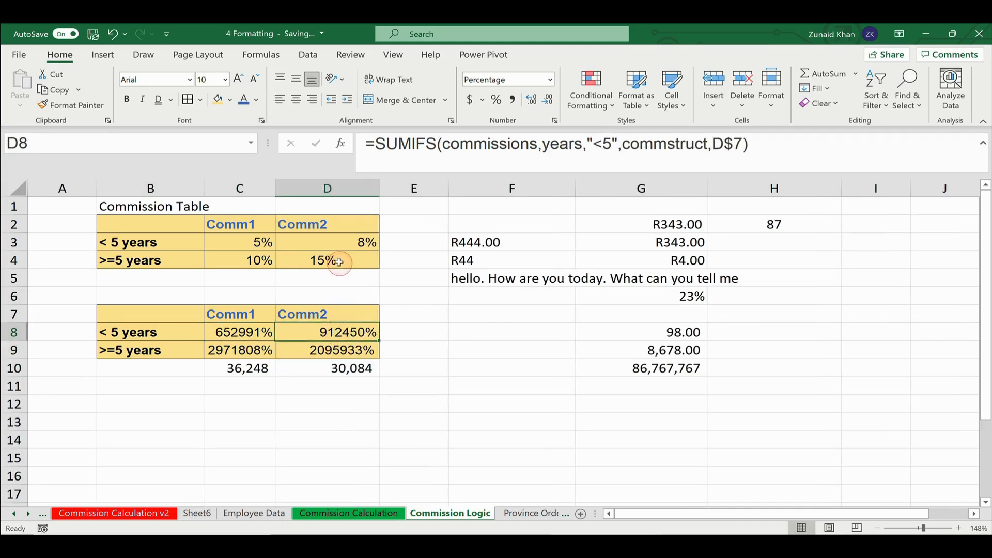
{"action": "left_click", "coordinate": [338, 260]}
{"action": "left_click", "coordinate": [339, 216]}
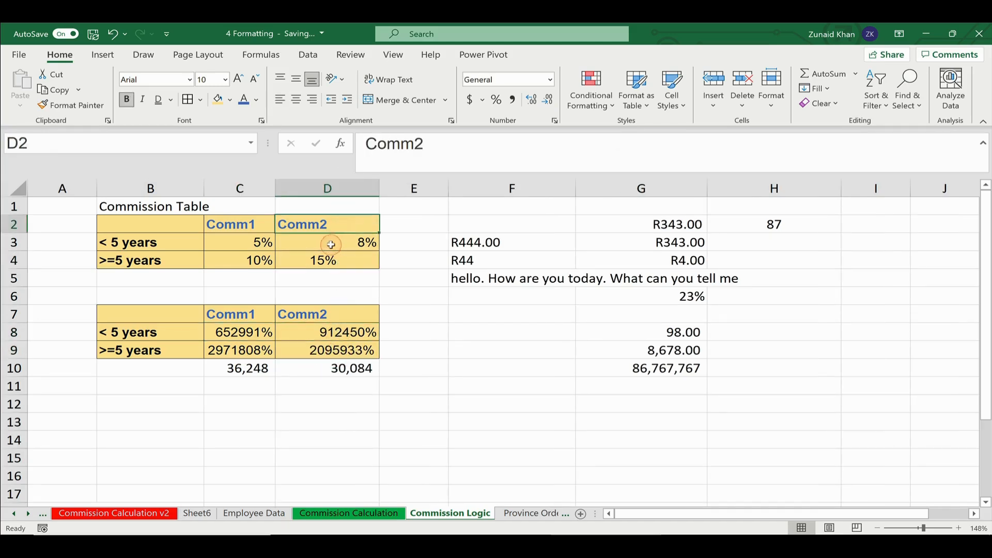
{"action": "left_click", "coordinate": [339, 243]}
{"action": "left_click_drag", "start_coordinate": [245, 332], "coordinate": [333, 350]}
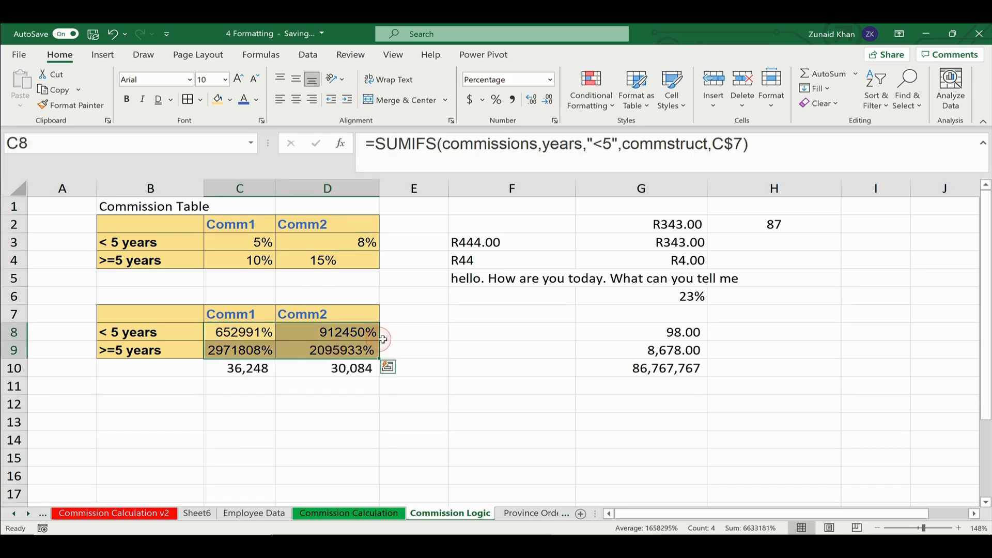
{"action": "left_click", "coordinate": [514, 101]}
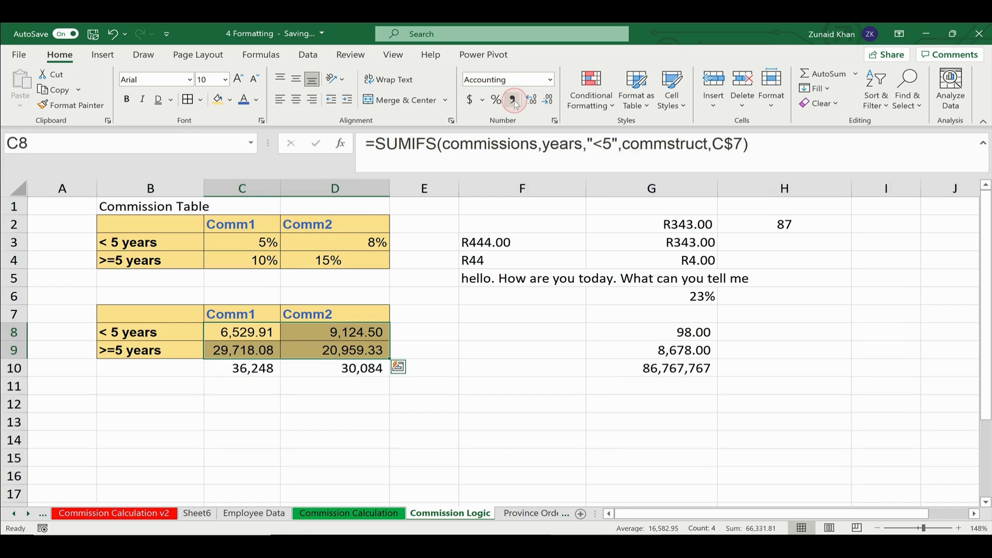
{"action": "left_click", "coordinate": [549, 99]}
{"action": "left_click", "coordinate": [549, 100]}
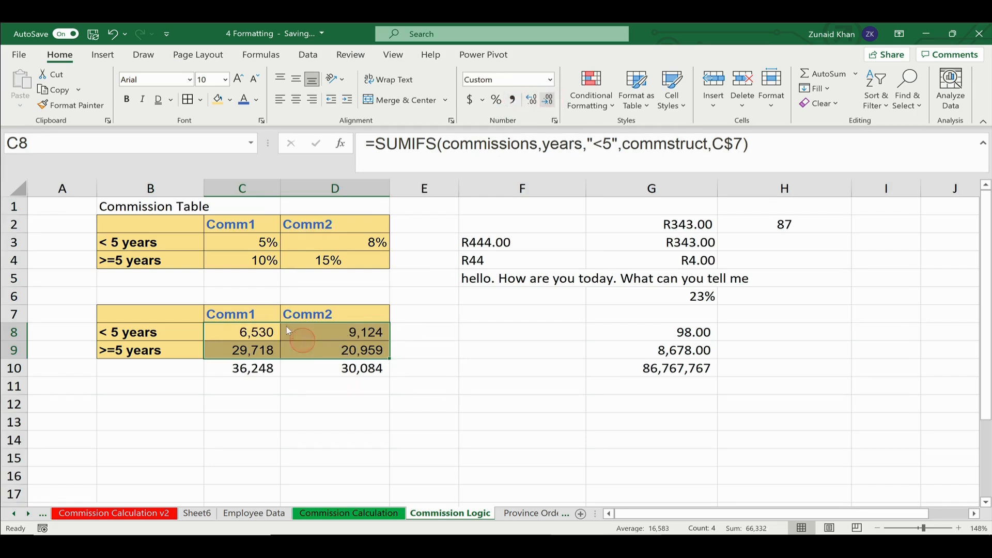
- Clear only the formats from the commission table in B2:D4
{"action": "left_click", "coordinate": [258, 295]}
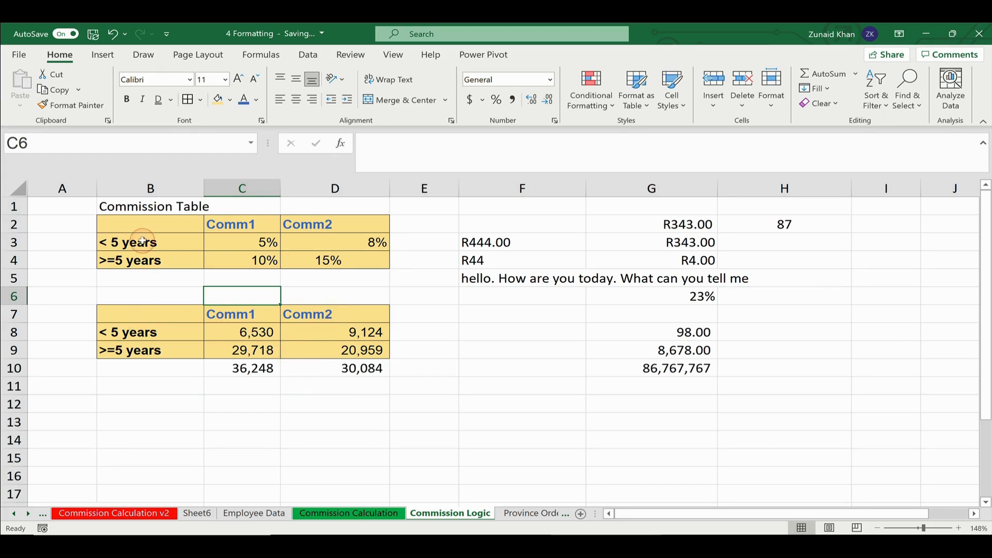
{"action": "double_click", "coordinate": [139, 219]}
{"action": "left_click", "coordinate": [44, 226]}
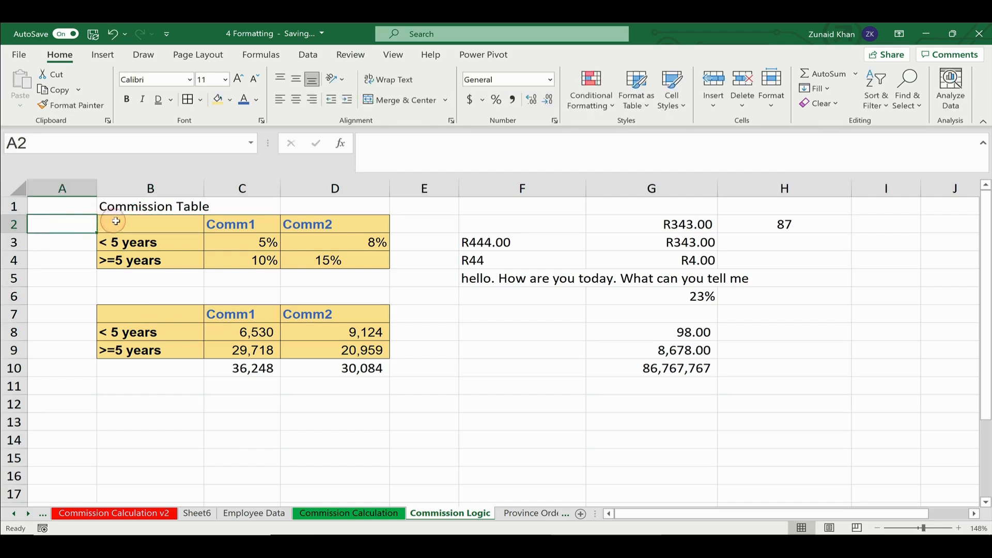
{"action": "left_click_drag", "start_coordinate": [110, 221], "coordinate": [342, 256]}
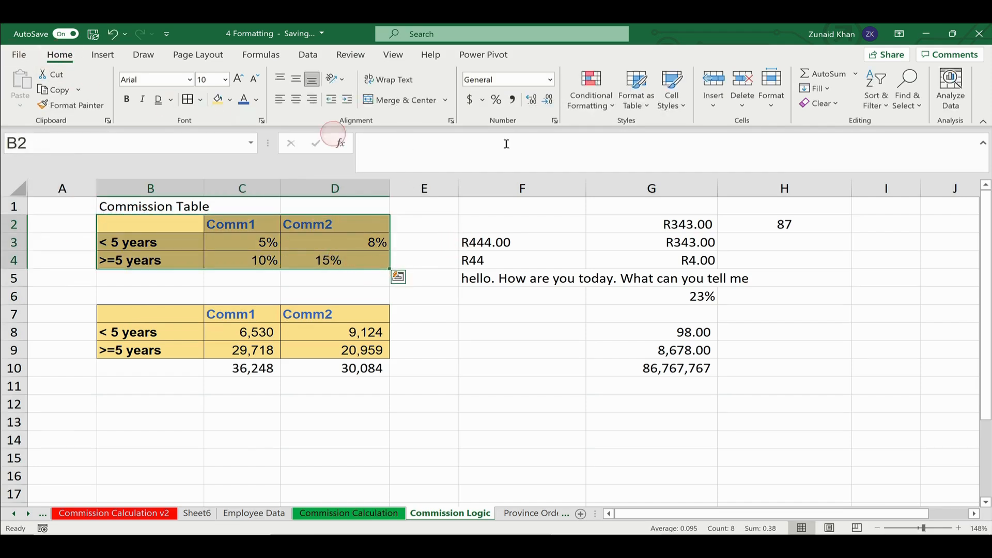
{"action": "left_click", "coordinate": [838, 104]}
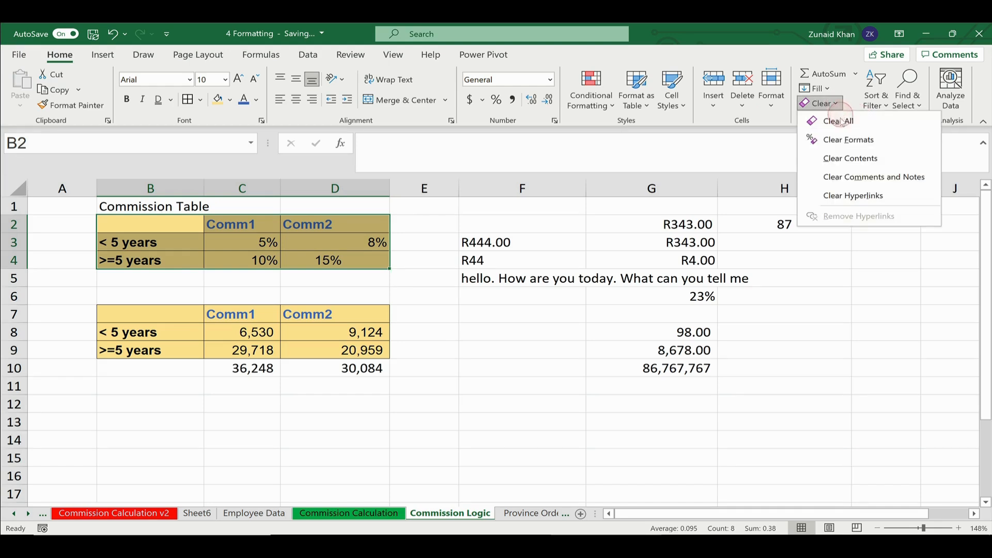
{"action": "left_click", "coordinate": [876, 139]}
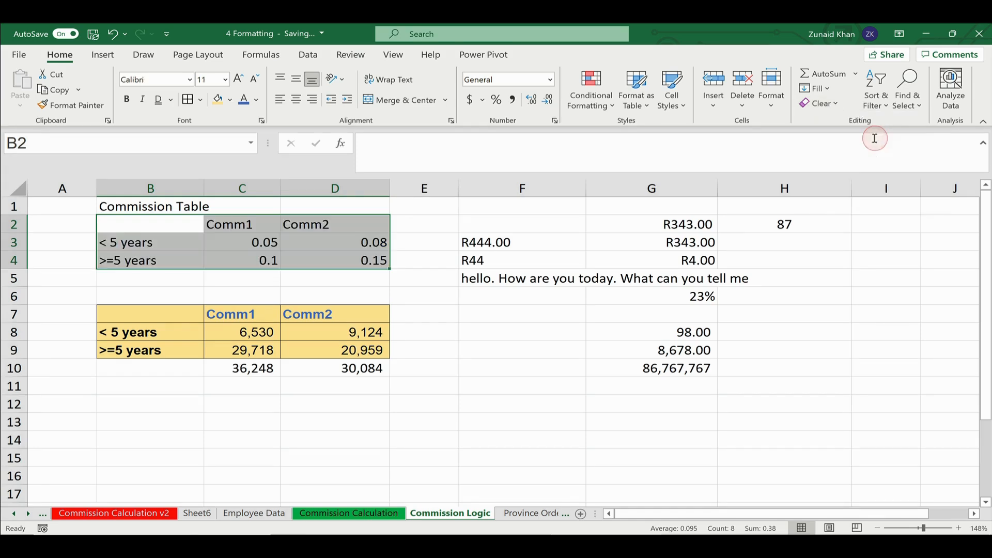
- Check the contents of the individual cells in B2:D4 after the formats are cleared
{"action": "left_click", "coordinate": [231, 231]}
{"action": "left_click", "coordinate": [244, 261]}
{"action": "left_click", "coordinate": [371, 243]}
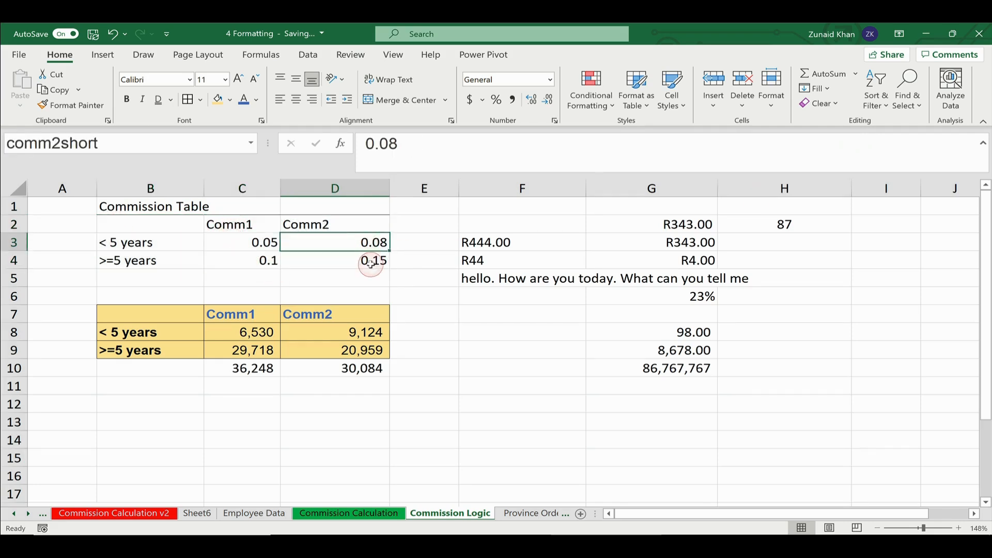
{"action": "left_click", "coordinate": [371, 261]}
{"action": "left_click", "coordinate": [371, 243]}
{"action": "left_click", "coordinate": [243, 243]}
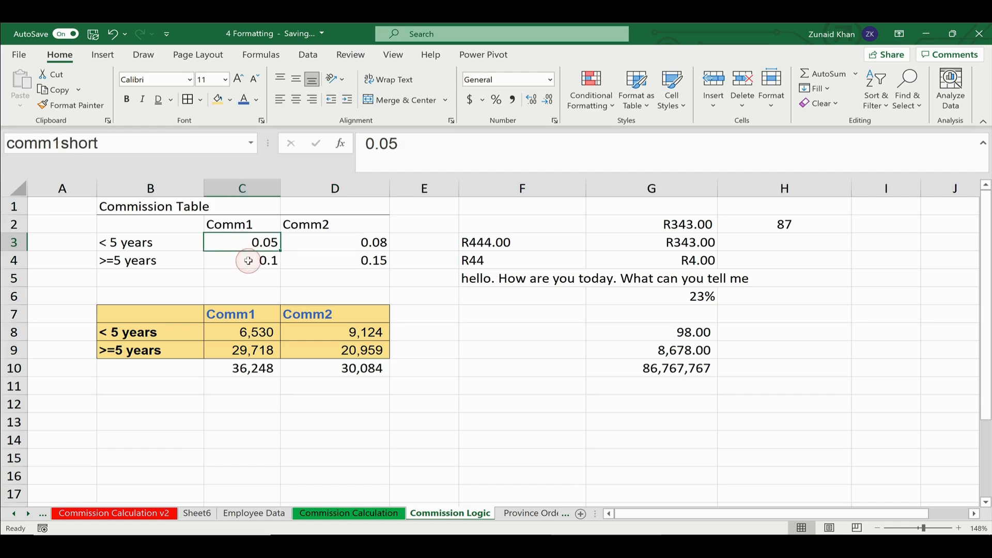
{"action": "left_click", "coordinate": [248, 261]}
{"action": "left_click", "coordinate": [227, 243]}
{"action": "left_click", "coordinate": [228, 224]}
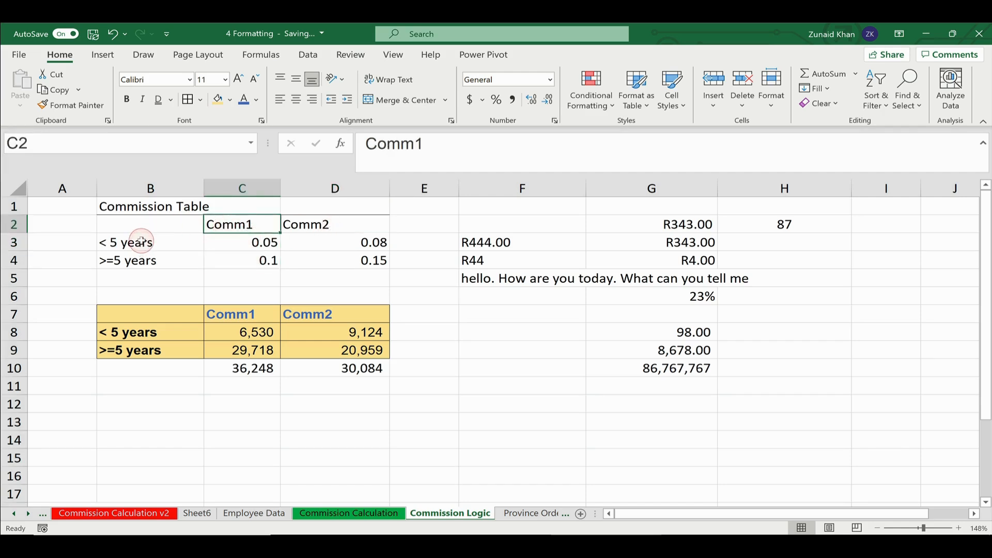
{"action": "left_click_drag", "start_coordinate": [141, 241], "coordinate": [141, 278]}
{"action": "left_click", "coordinate": [165, 228]}
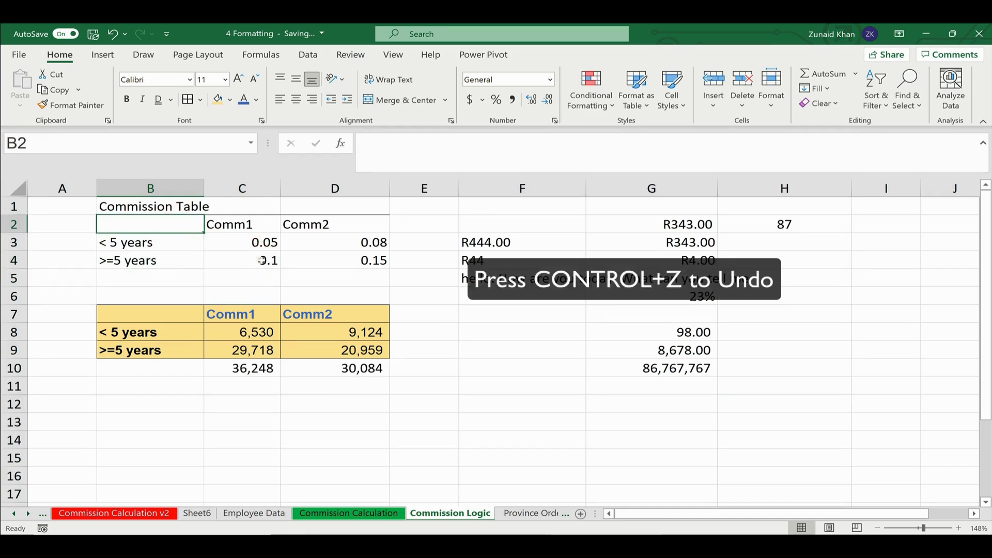
- Undo the format clearing and remove both contents and formatting from B2:D4 with Clear All
{"action": "key", "text": "ctrl+z"}
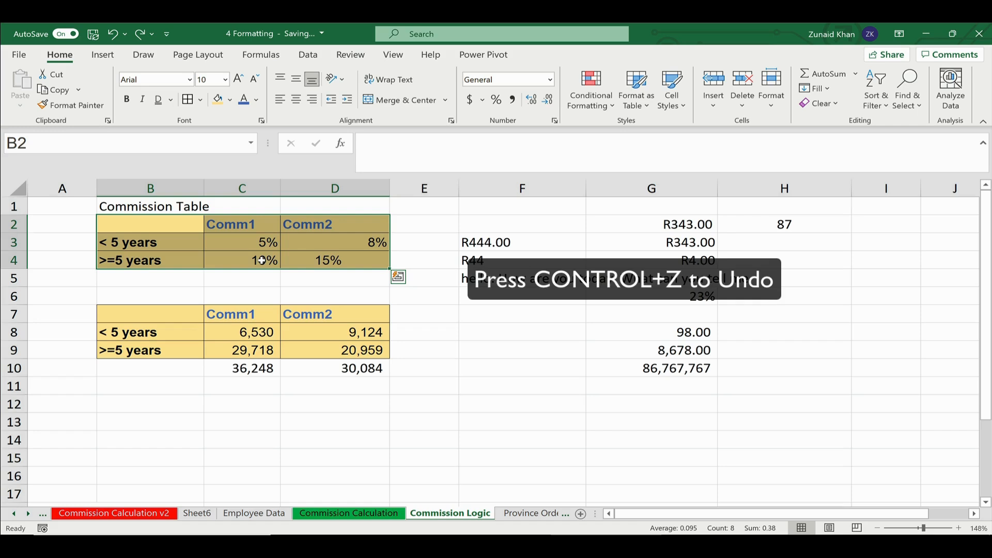
{"action": "left_click", "coordinate": [841, 106]}
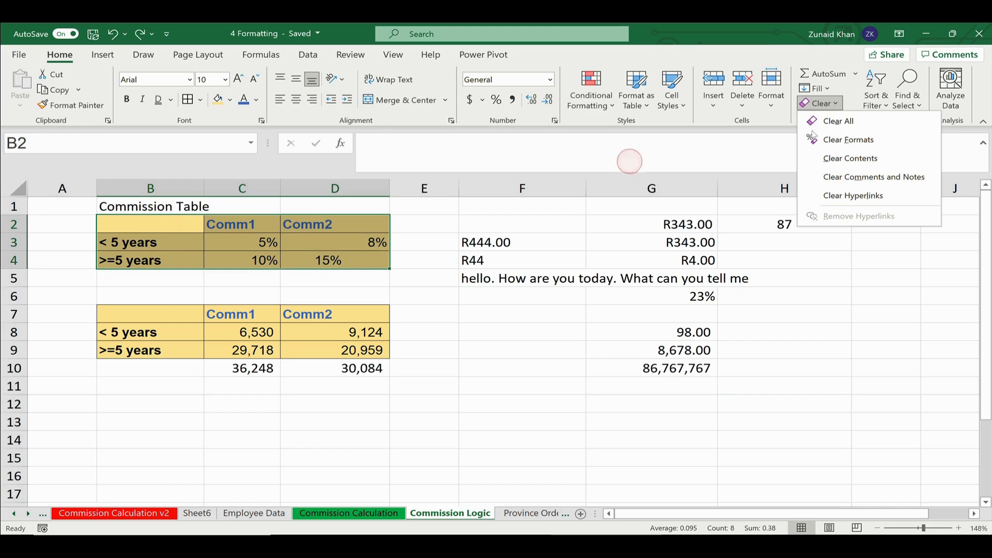
{"action": "left_click", "coordinate": [818, 105]}
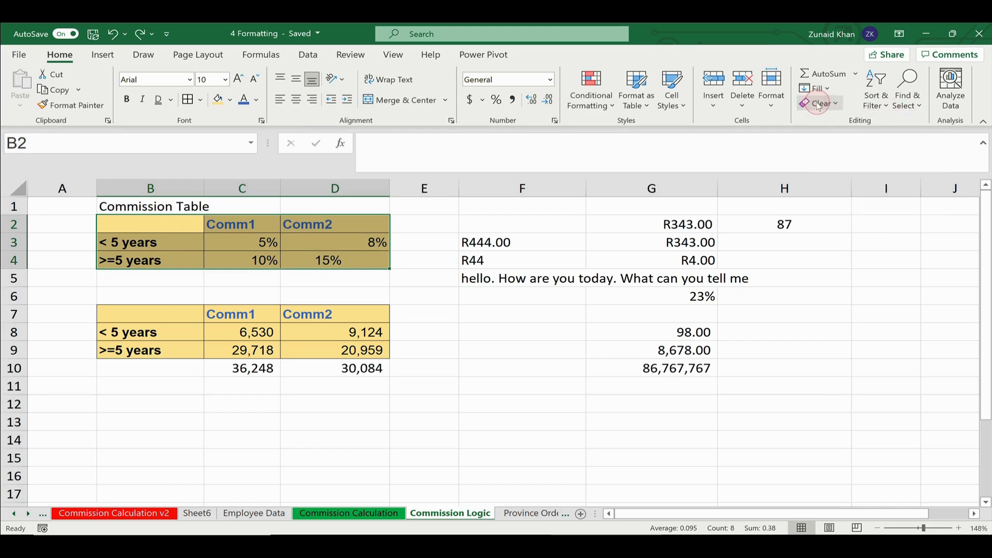
{"action": "left_click", "coordinate": [818, 105]}
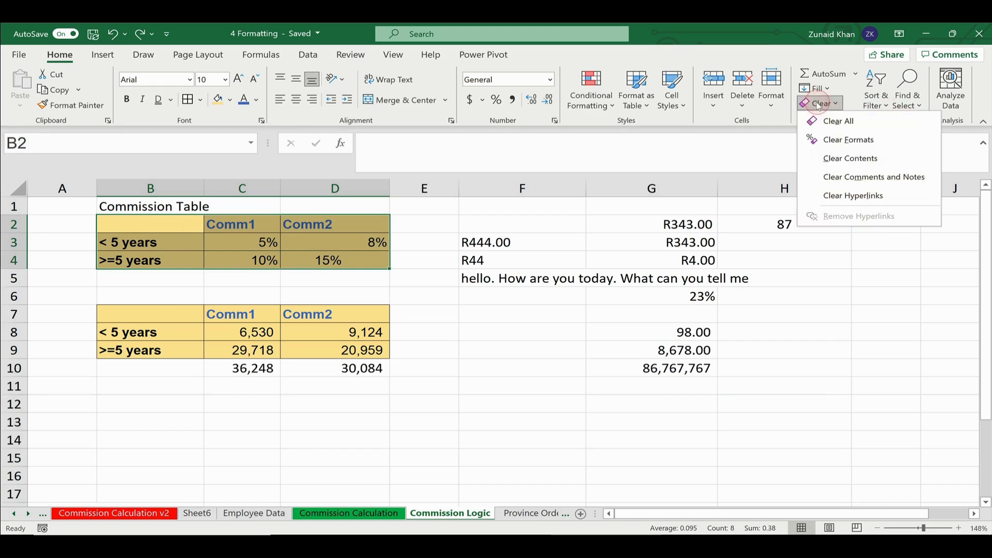
{"action": "left_click", "coordinate": [838, 122]}
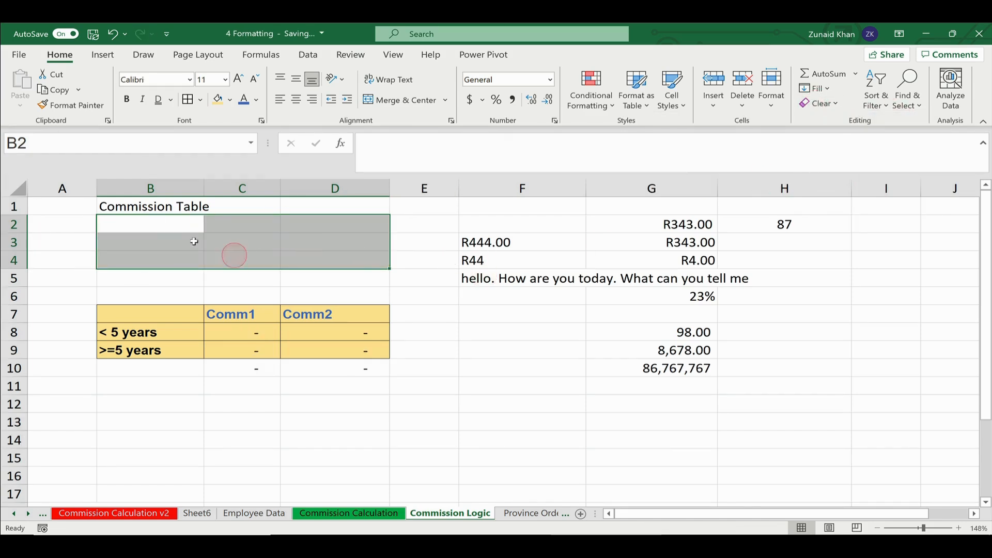
- Check the emptied cells in row 2 of the commission table and undo the Clear All
{"action": "left_click", "coordinate": [162, 223]}
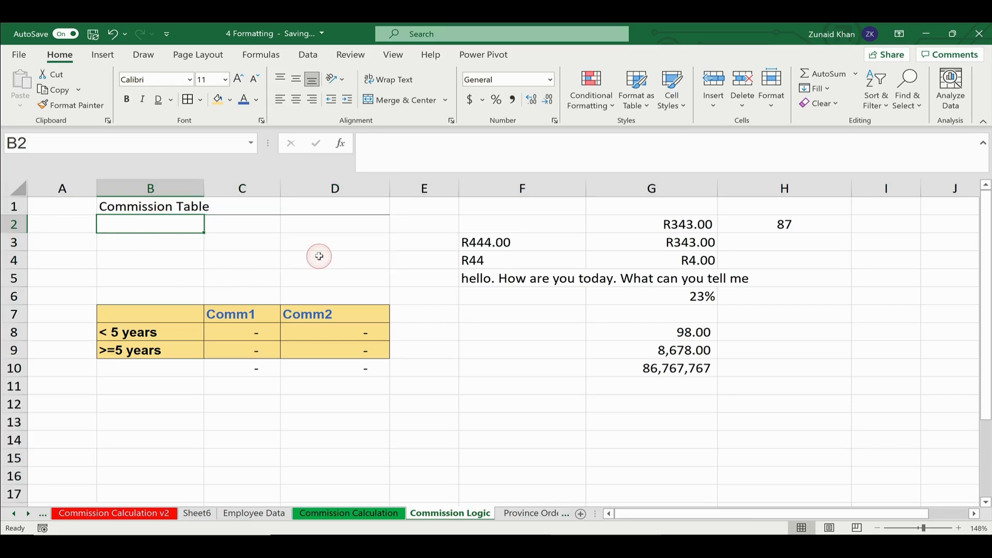
{"action": "left_click", "coordinate": [236, 230]}
{"action": "left_click", "coordinate": [308, 228]}
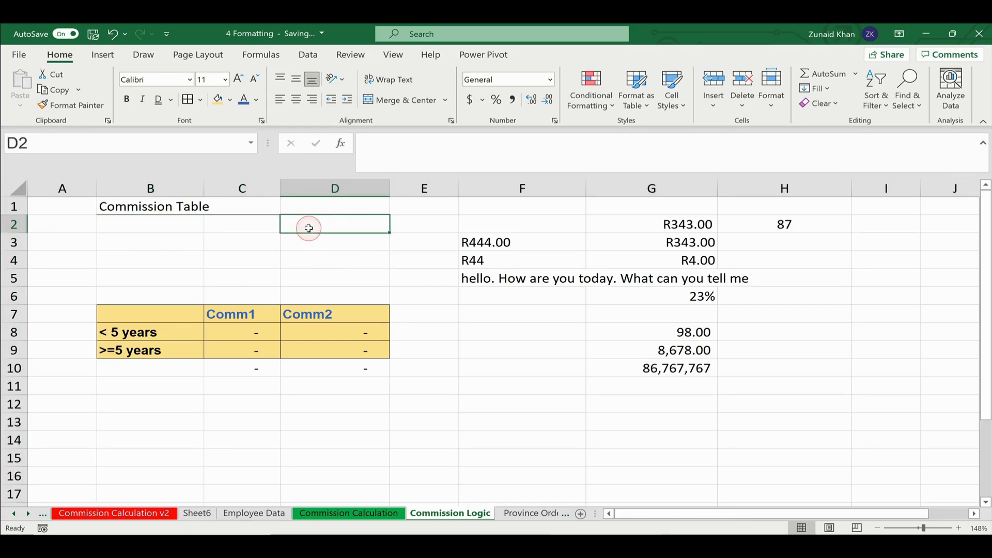
{"action": "left_click", "coordinate": [200, 228]}
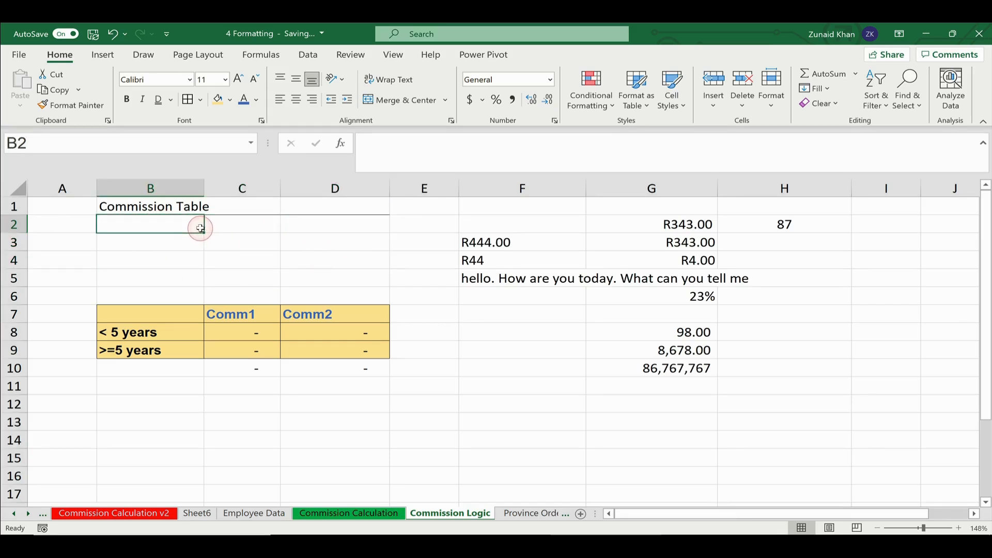
{"action": "key", "text": "ctrl+z"}
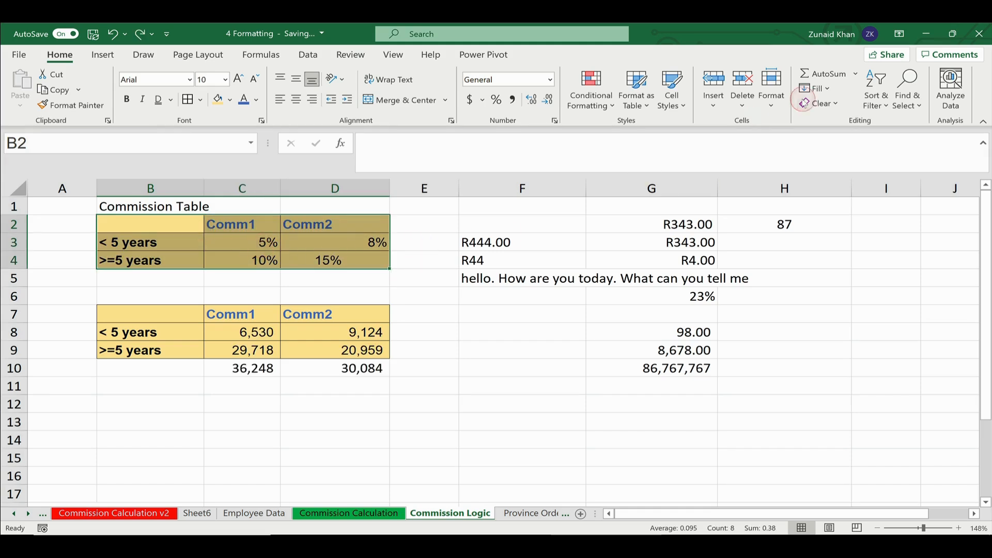
- Open the clearing options for the commission table in B2:D4
{"action": "left_click", "coordinate": [836, 104]}
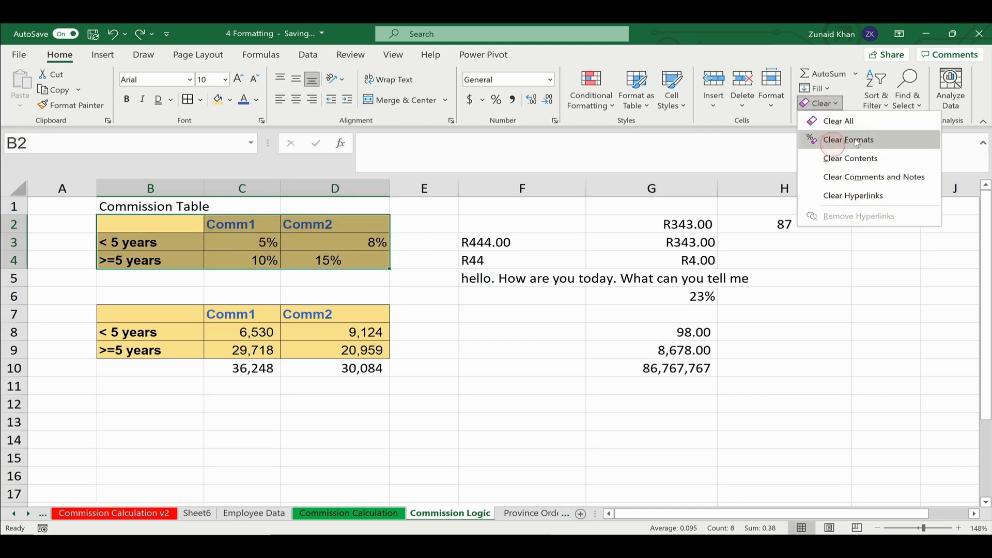